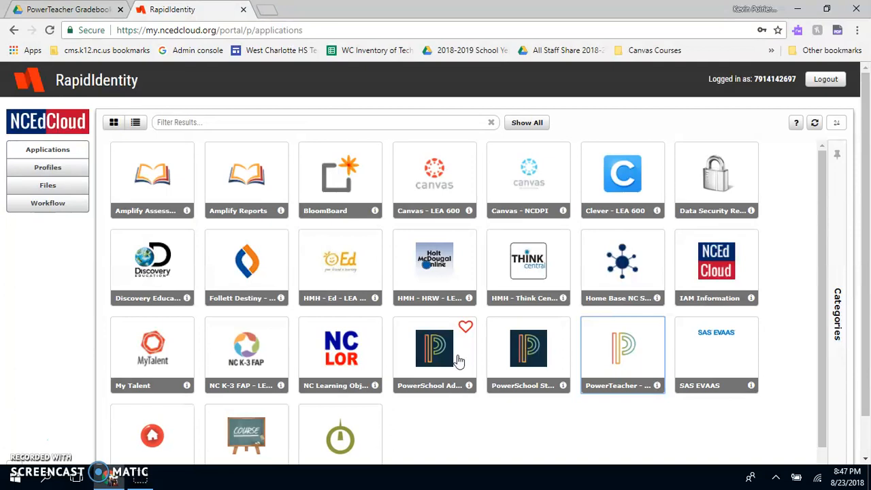
Open PowerTeacher from the applications portal and enter the PowerTeacher Pro gradebook.
click(461, 404)
click(617, 353)
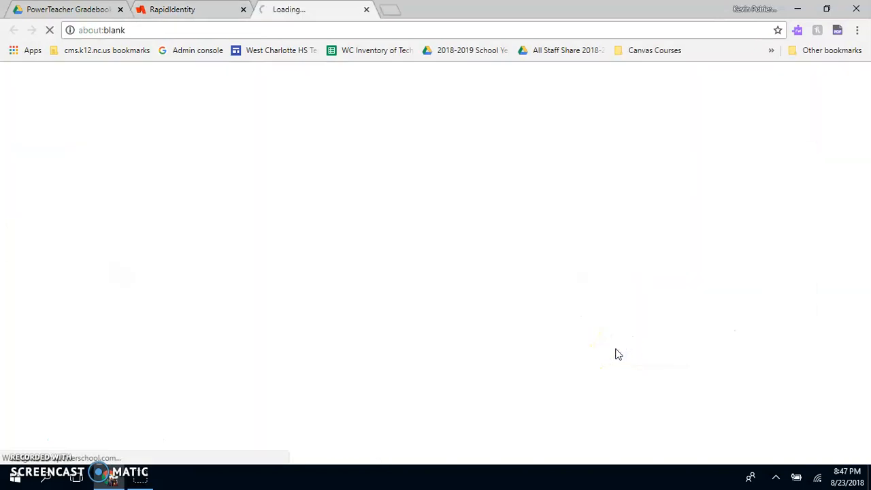
click(335, 253)
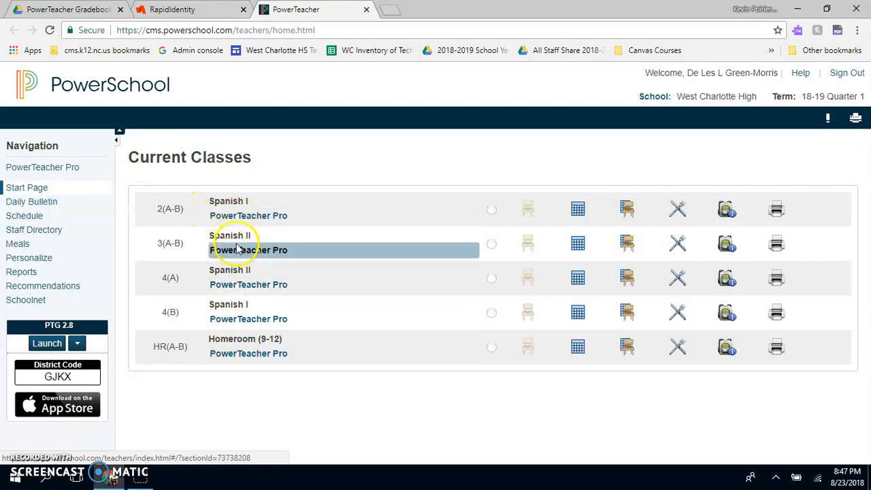
click(54, 167)
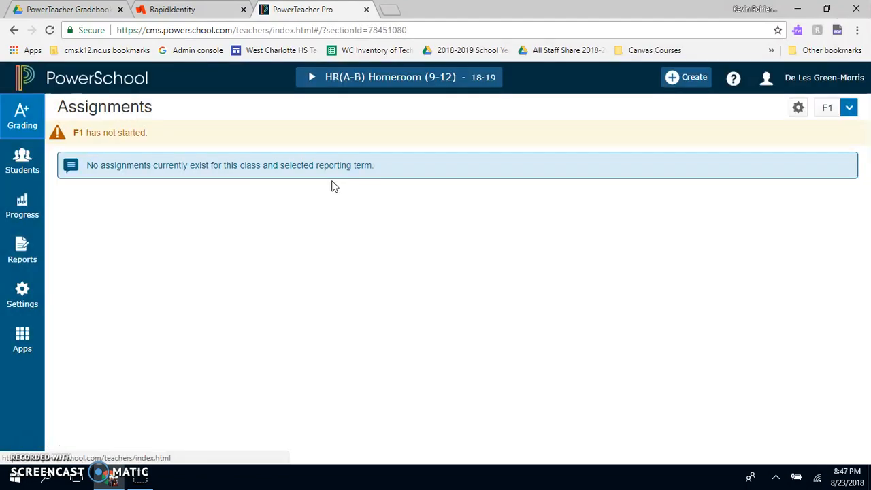
Show the classes for the full 2018-2019 year and open 2(A-B) Spanish I.
click(312, 78)
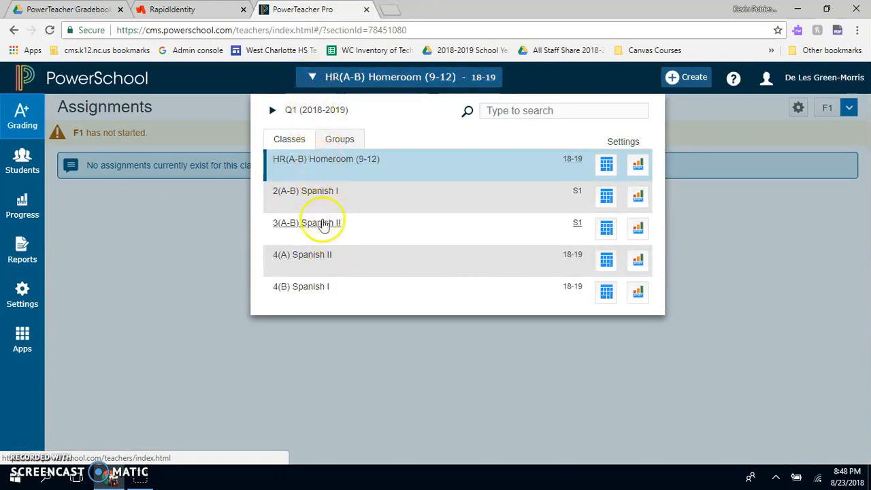
click(273, 110)
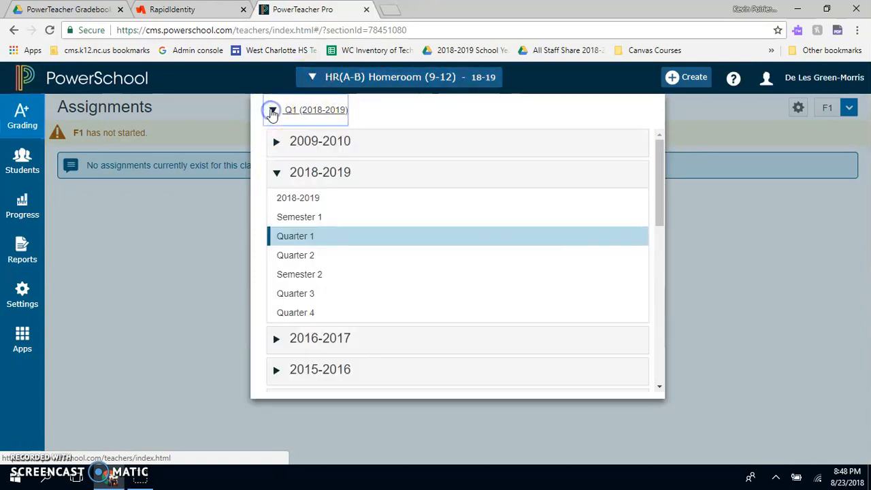
click(304, 196)
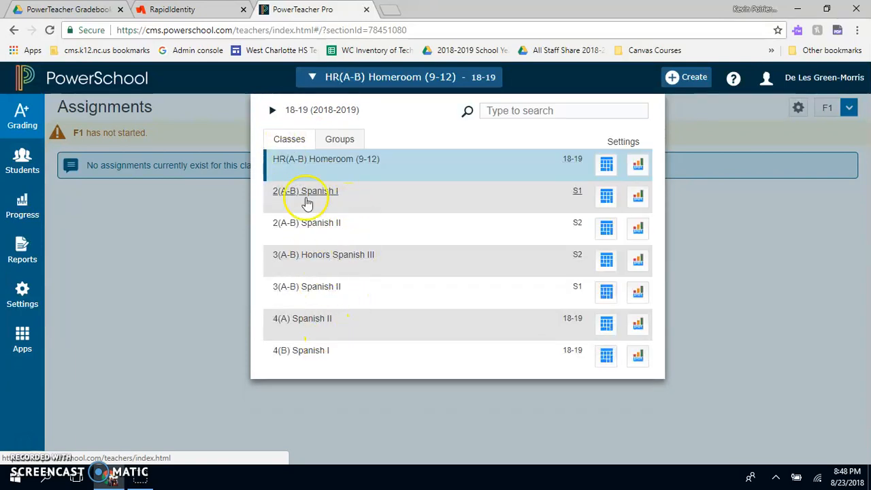
click(304, 195)
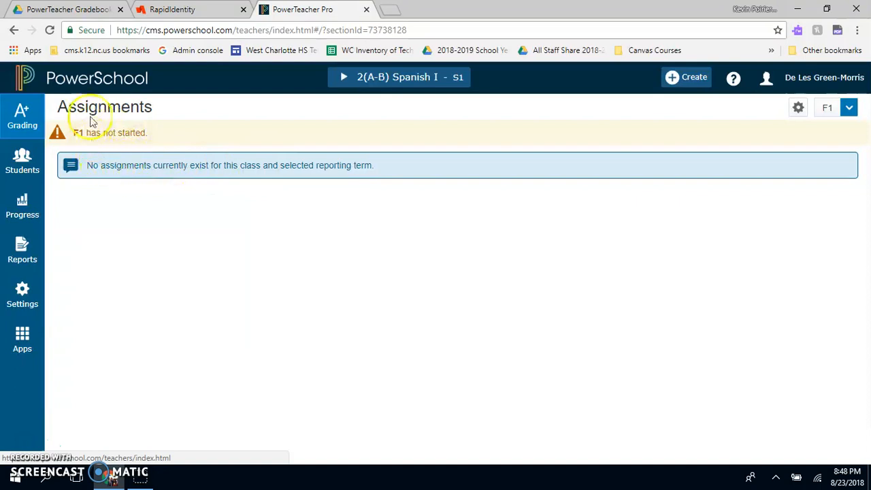
Set the class list's term to Quarter 1 of 2018-2019 and reopen 2(A-B) Spanish I.
click(342, 77)
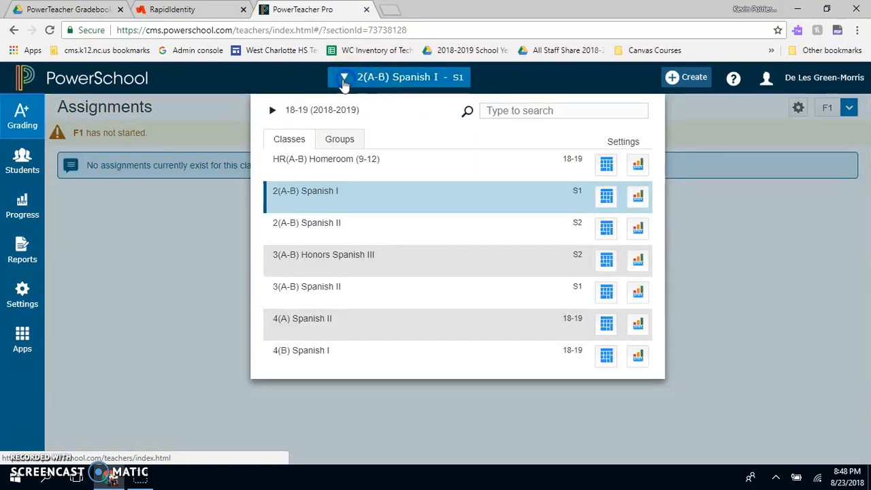
click(298, 110)
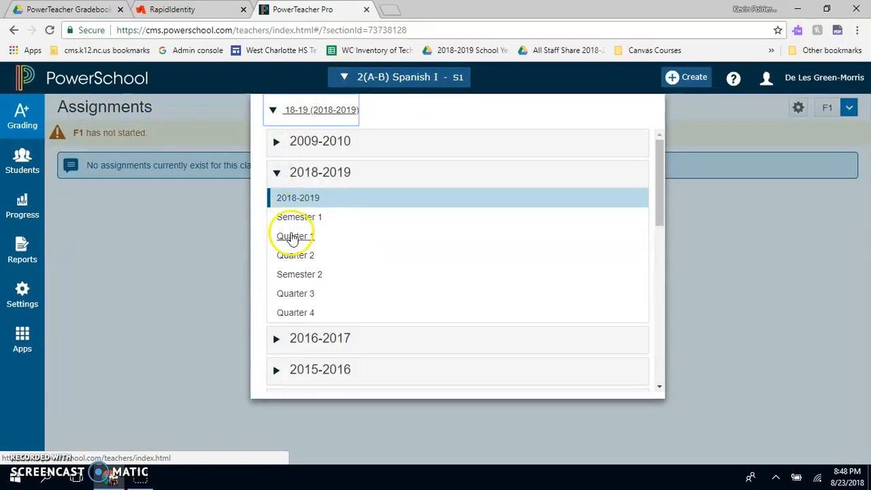
click(292, 237)
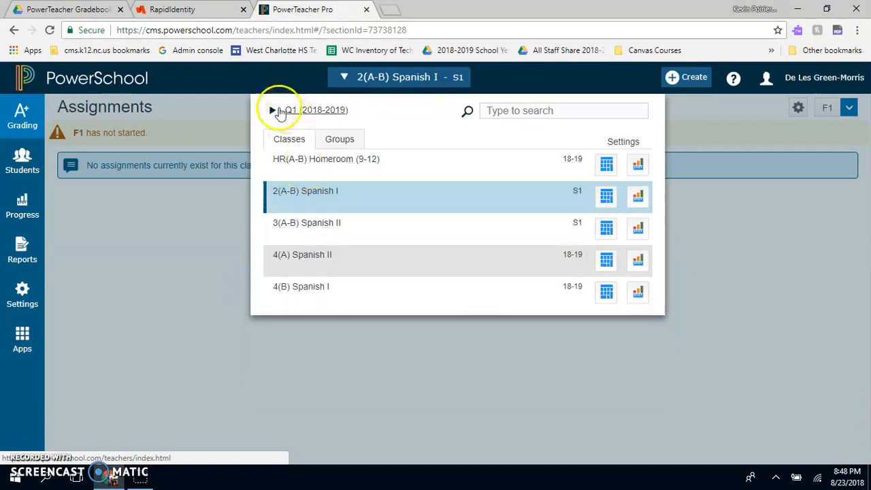
click(303, 192)
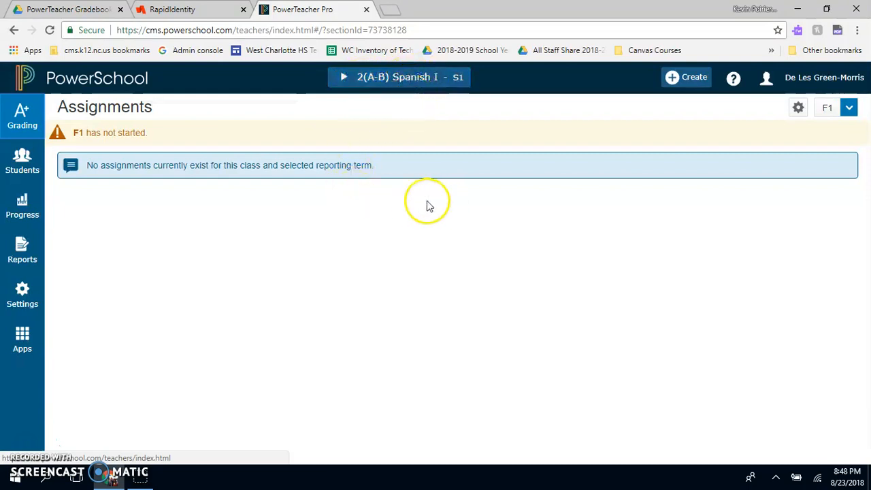
Create a new assignment named "Test Assignment 1" for the class.
click(686, 84)
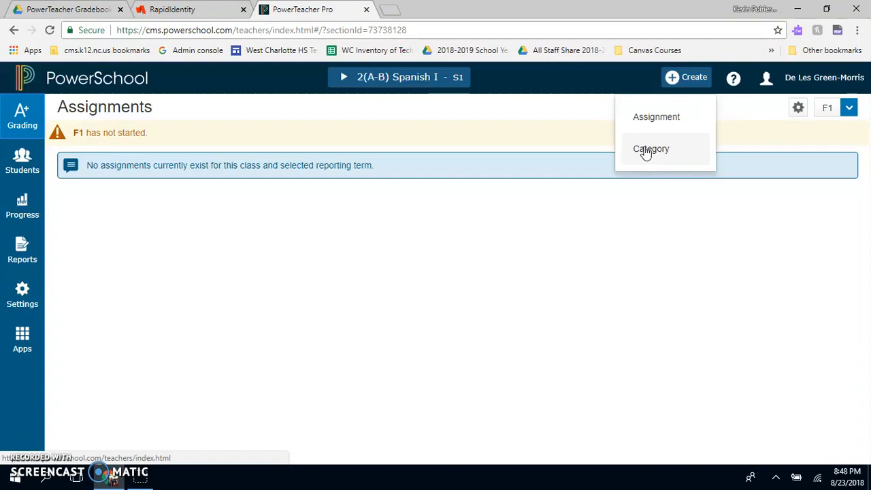
click(655, 119)
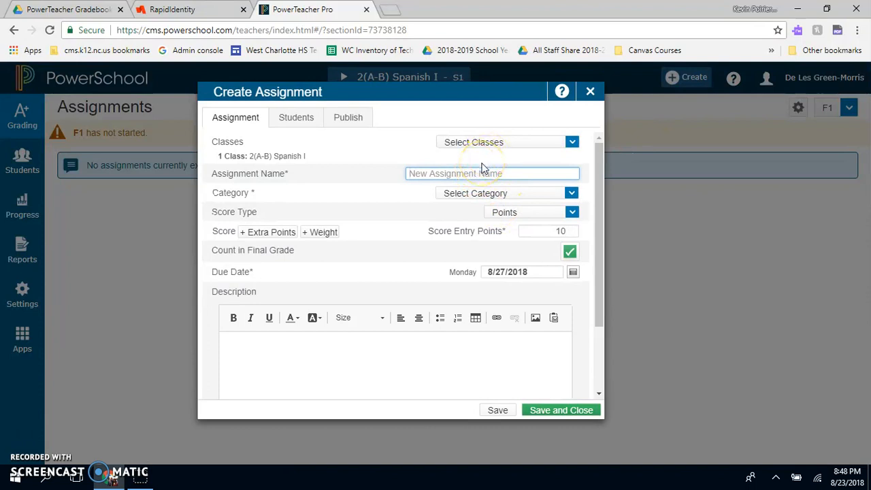
text(Test Assi)
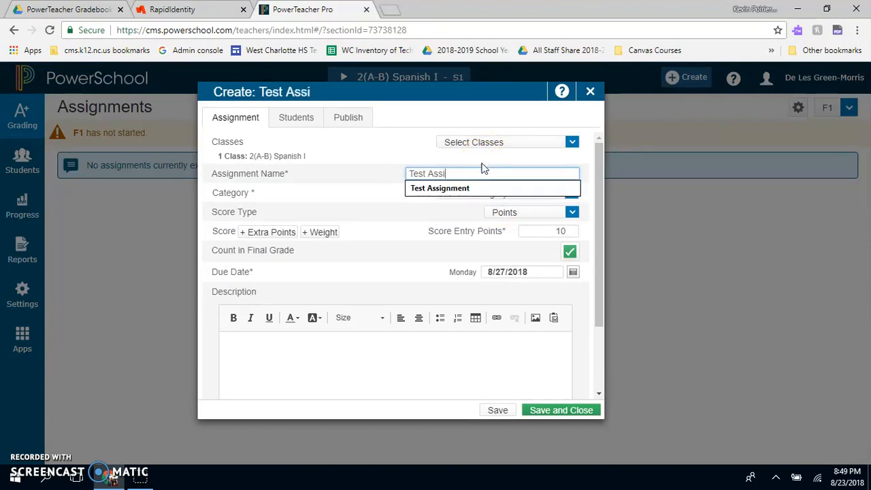
text(gnment 1)
Add the class 3(A-B) Spanish II to the assignment and set its category to Informal.
click(488, 160)
click(506, 143)
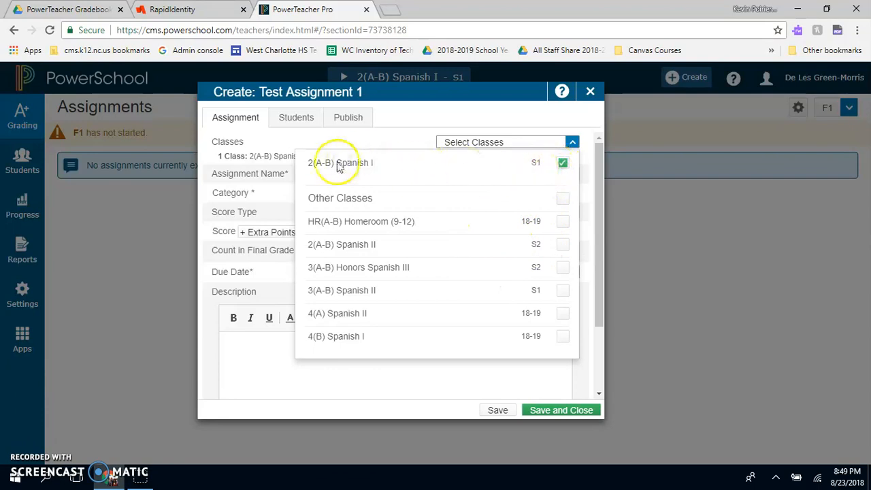
click(562, 292)
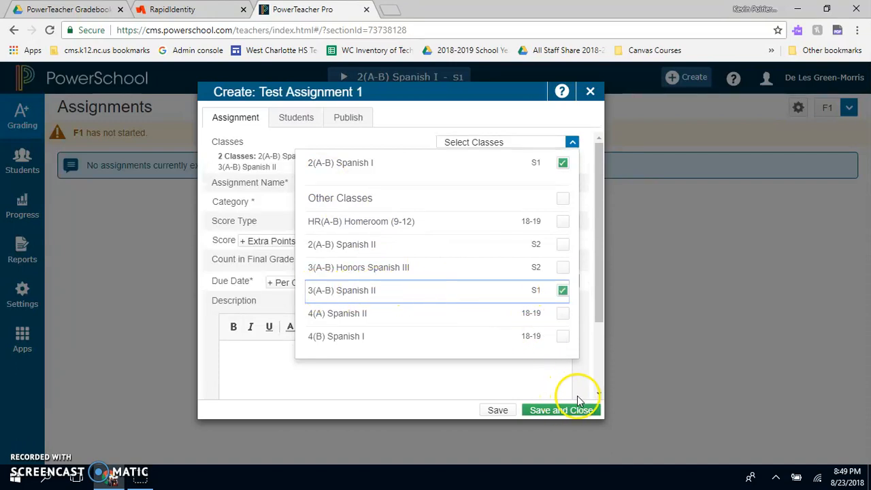
click(574, 125)
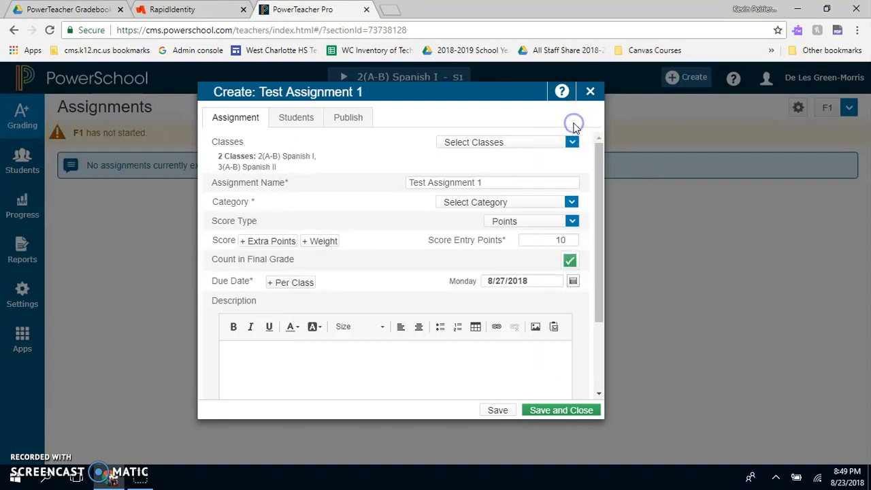
click(502, 200)
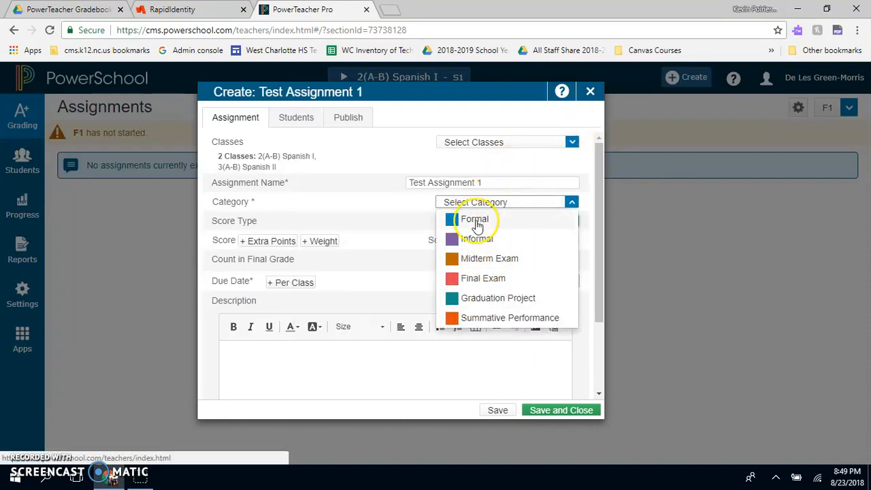
click(474, 239)
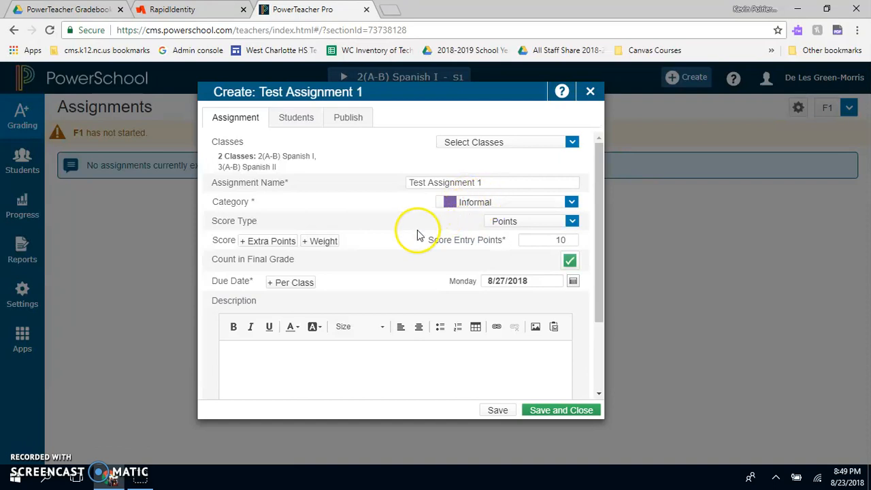
Try the Percent score type for the assignment and return it to Points.
click(511, 221)
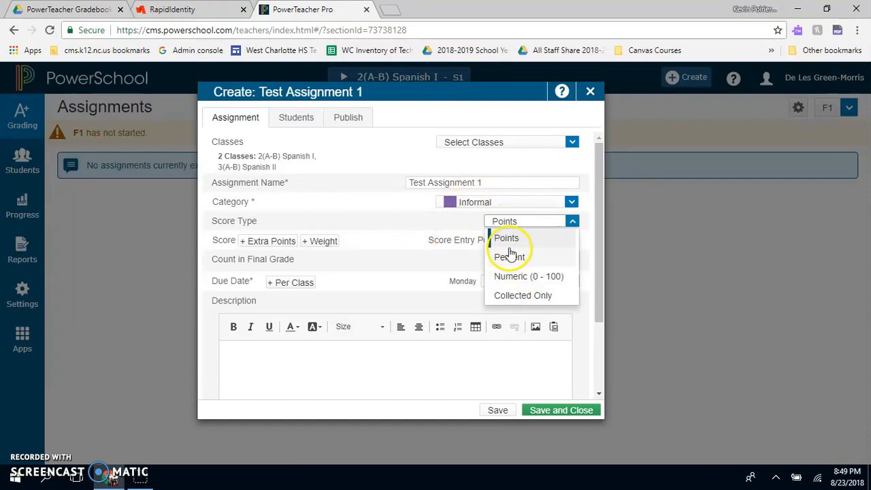
click(510, 259)
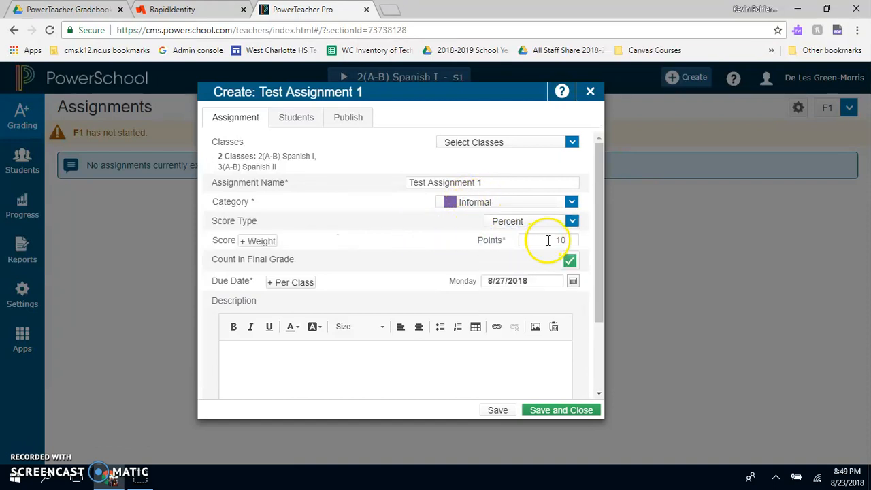
click(561, 222)
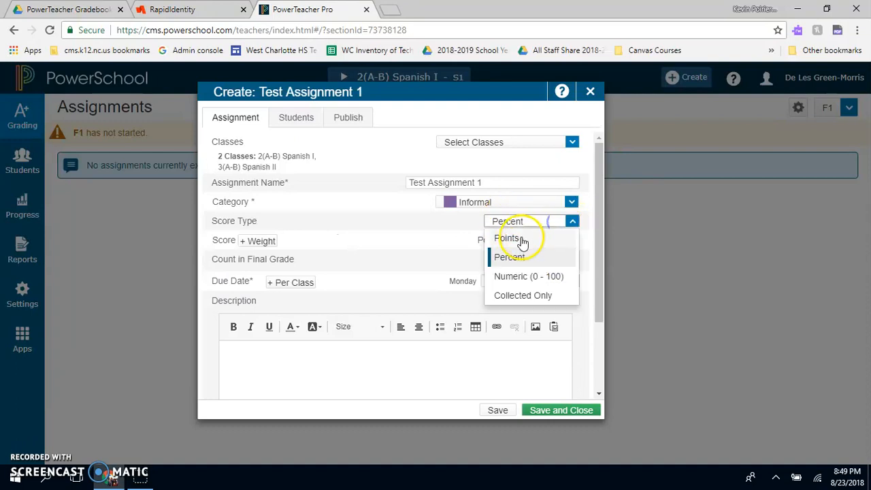
click(521, 241)
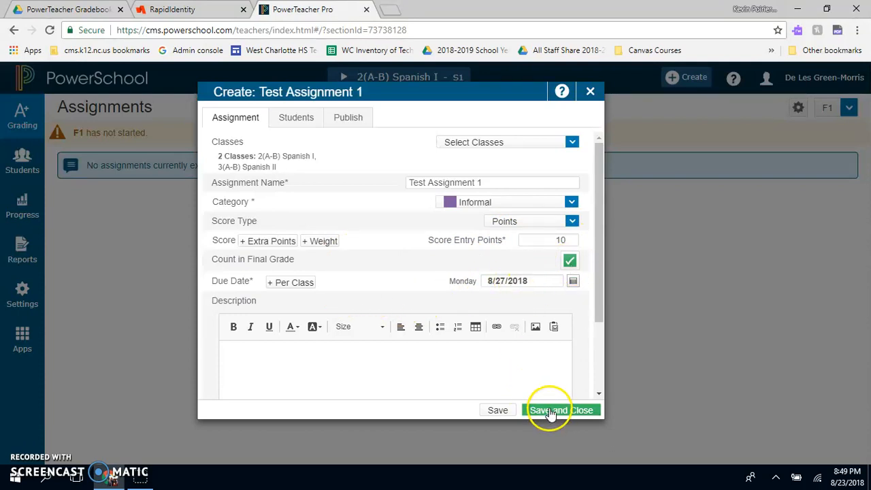
Review which students the assignment applies to and the available options for publishing it.
click(304, 120)
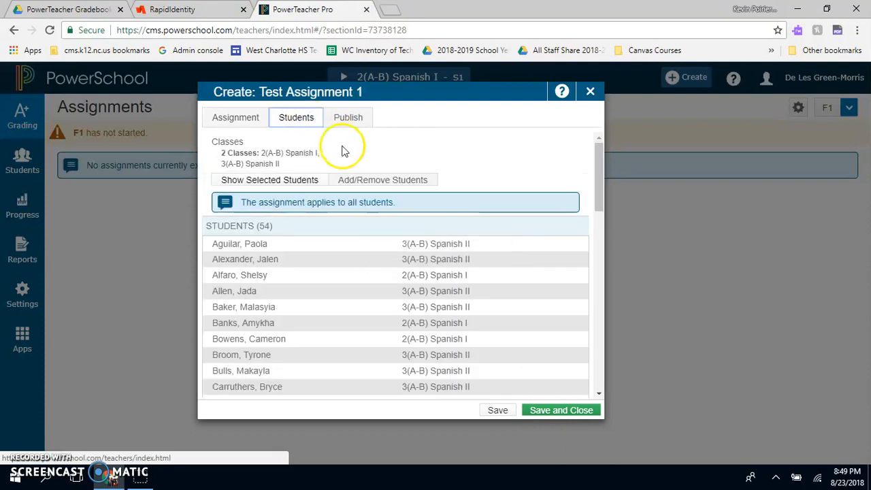
drag(600, 166, 544, 158)
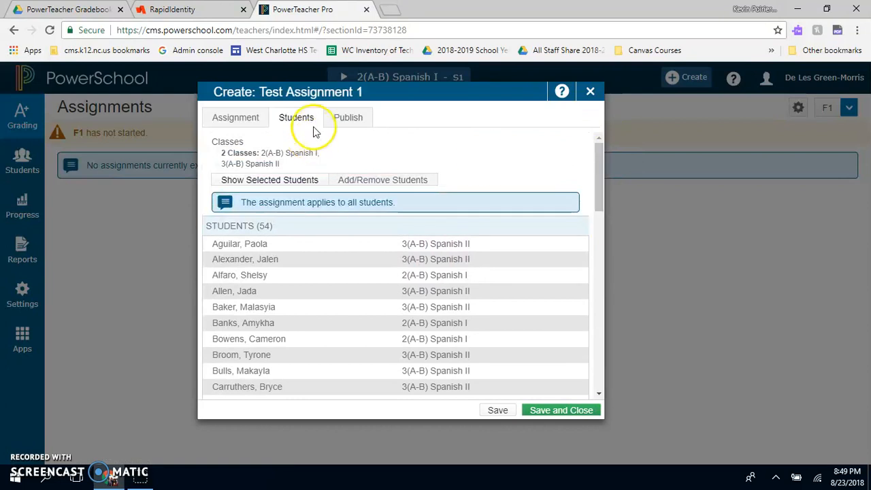
click(347, 119)
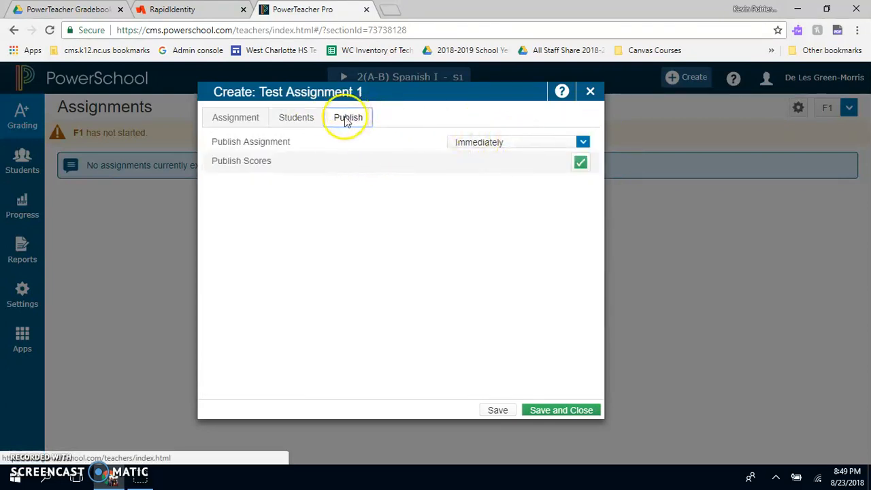
click(514, 143)
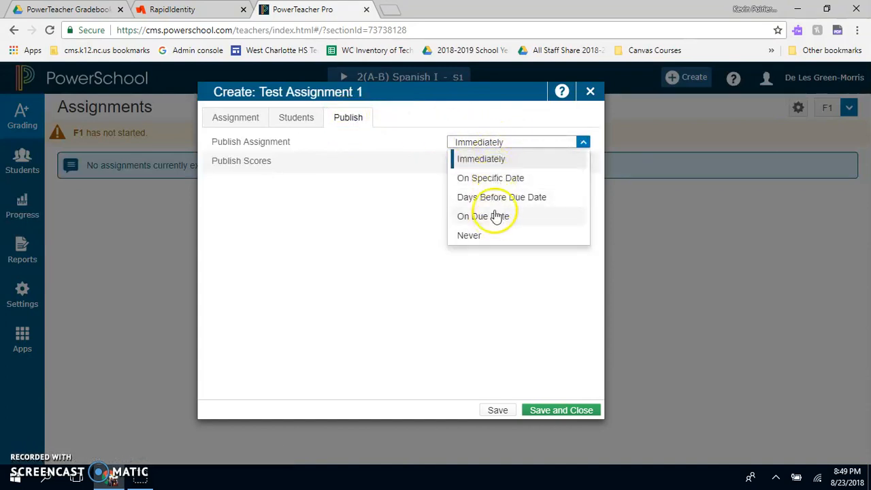
click(479, 146)
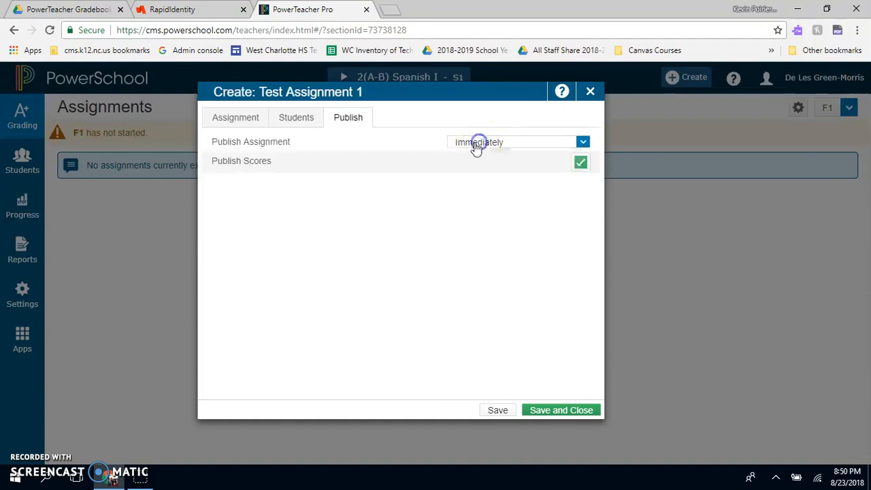
Return to the assignment details, save and close Test Assignment 1, and dismiss the notification.
click(248, 117)
click(574, 411)
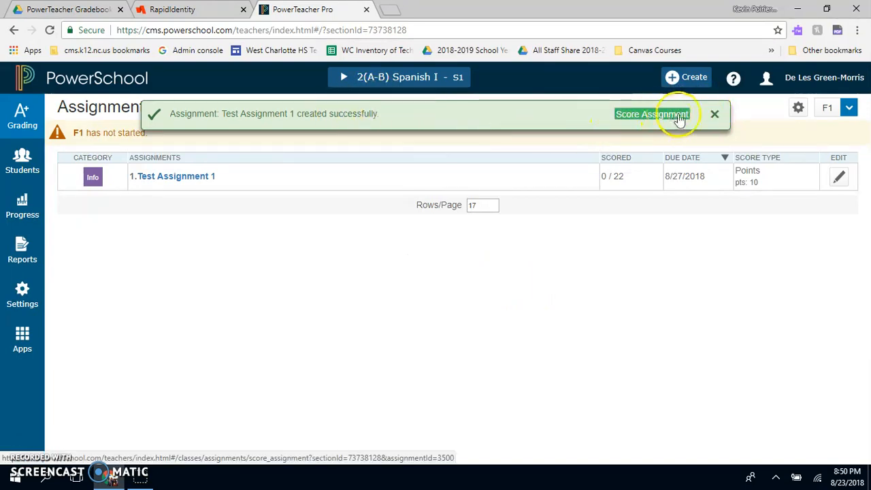
click(717, 116)
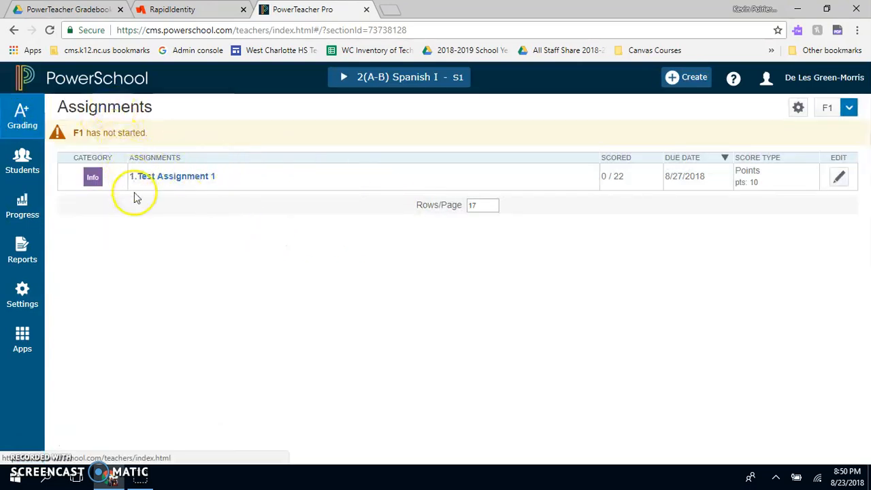
Open the scoresheet for 2(A-B) Spanish I and select the first student's score cell for Test Assignment 1.
mouse_move(32, 122)
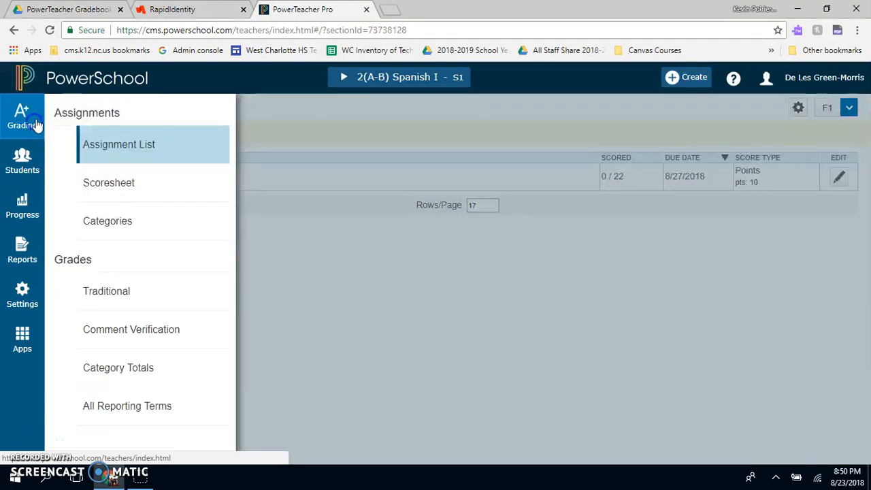
click(107, 185)
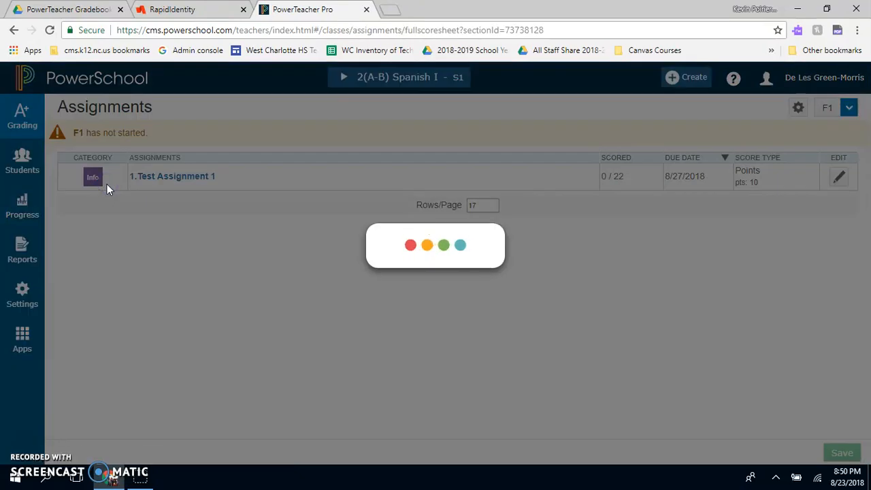
click(172, 177)
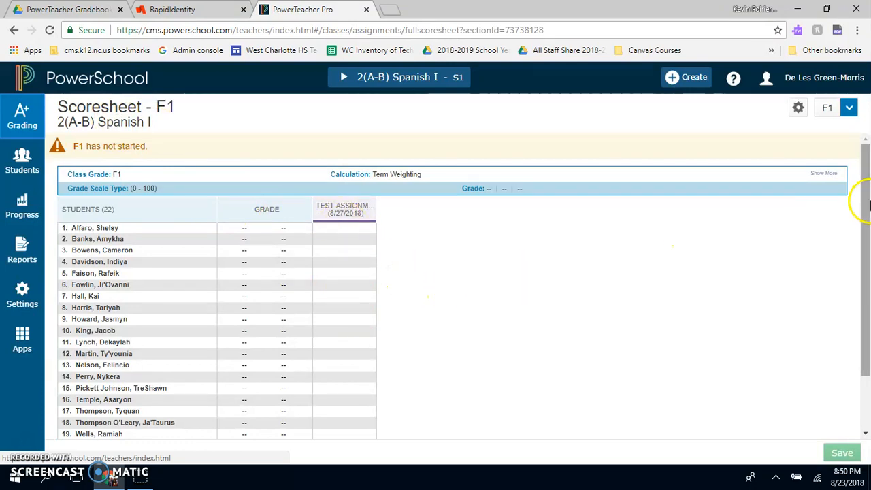
drag(857, 206, 798, 206)
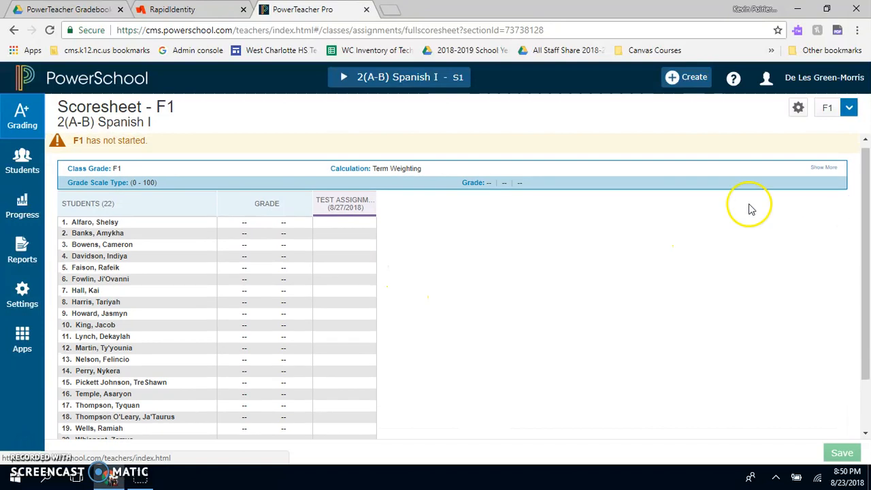
click(353, 223)
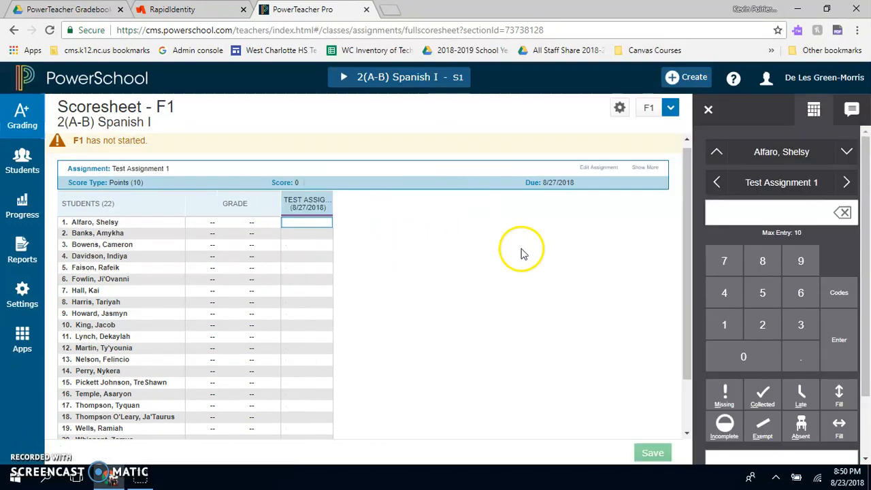
Enter a score of 8 for the first student on Test Assignment 1.
click(755, 265)
click(831, 345)
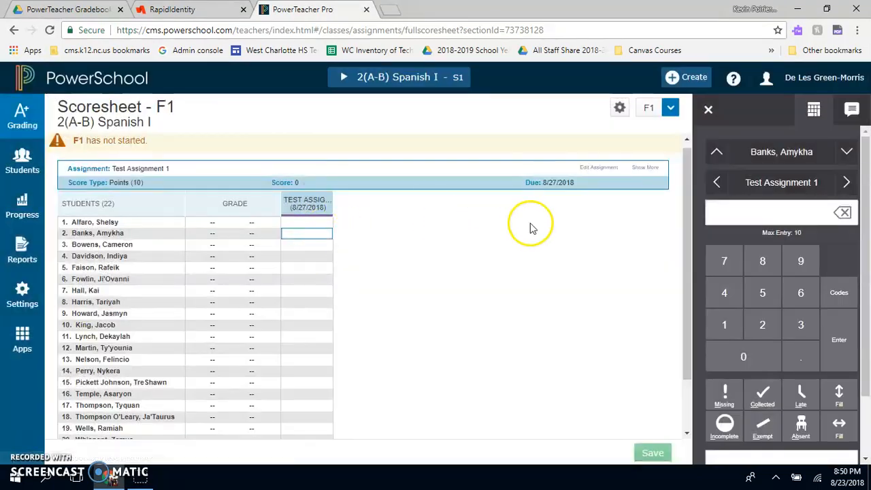
click(306, 222)
click(763, 263)
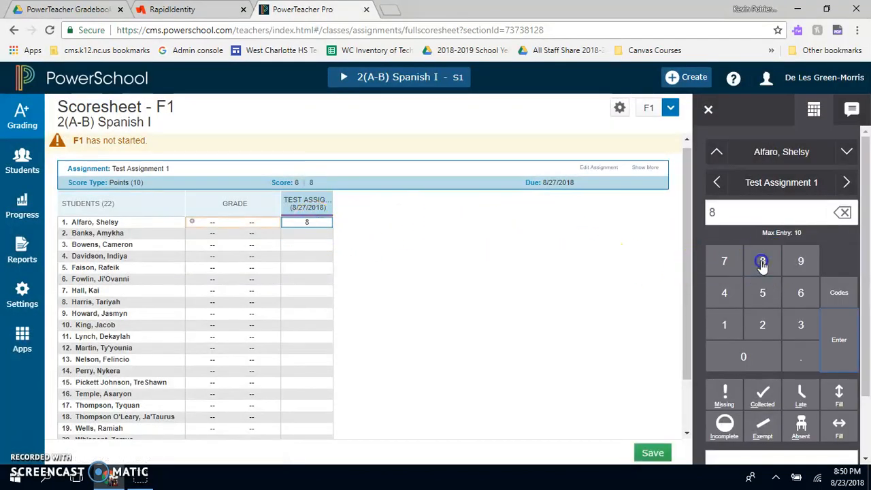
click(819, 340)
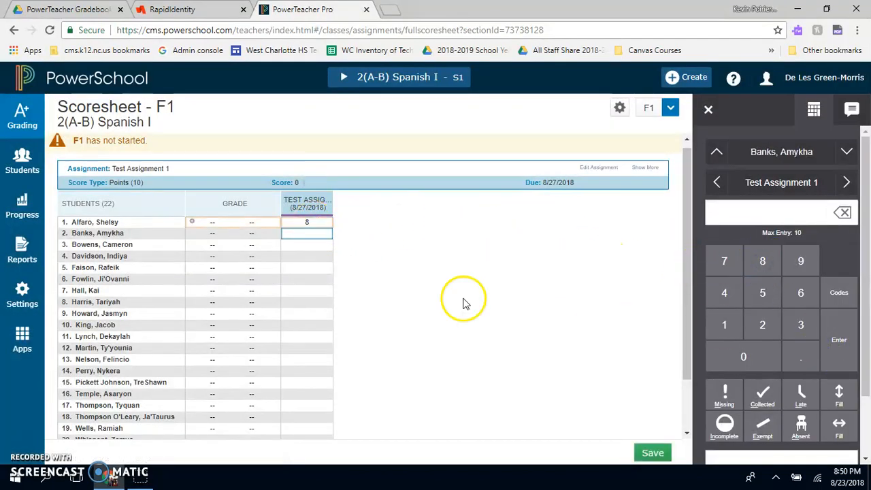
Flag the second student Missing, the third Late, the fourth Incomplete, the fifth Exempt and the sixth Absent on Test Assignment 1.
click(724, 393)
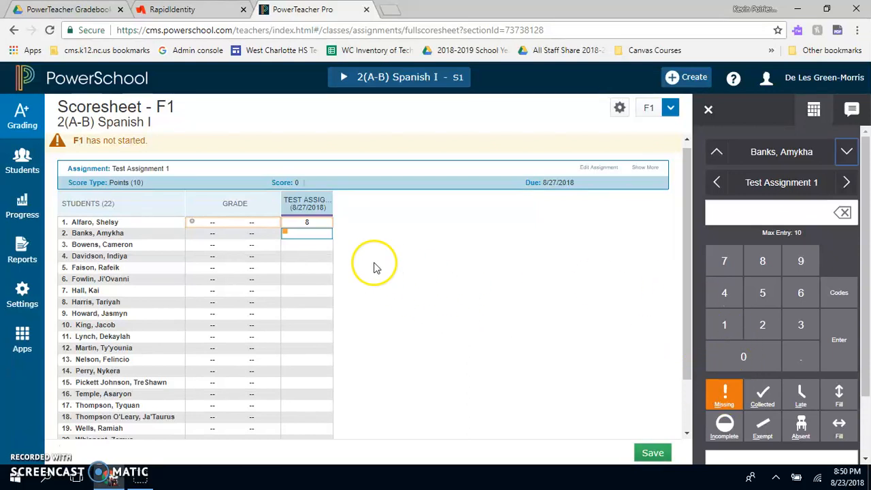
click(317, 246)
click(801, 395)
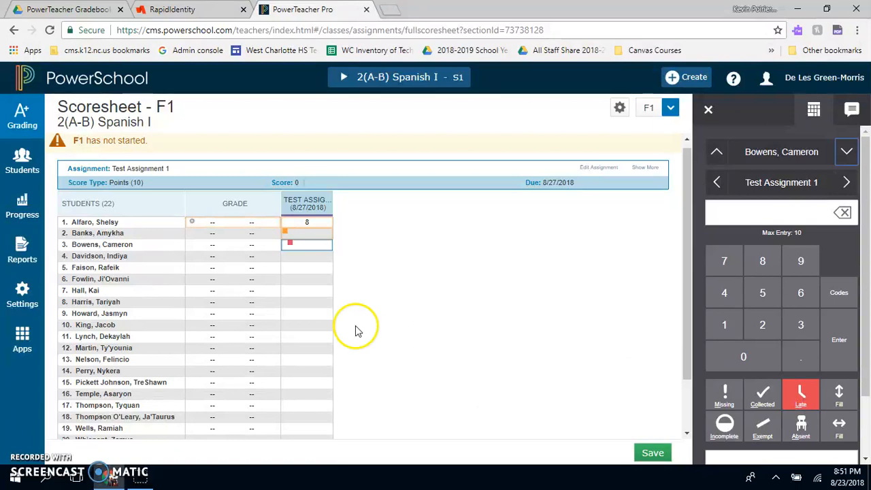
click(308, 258)
click(306, 267)
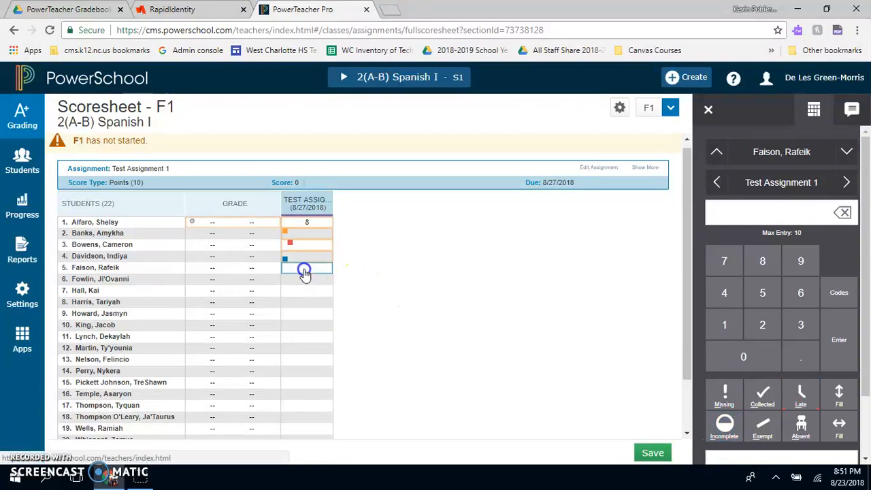
click(763, 429)
click(326, 284)
click(800, 427)
click(307, 292)
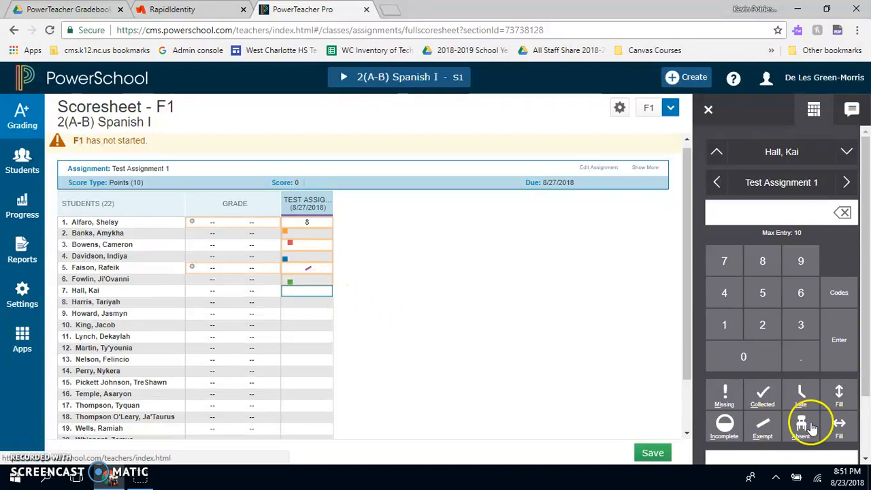
Clear all scores and flags entered for Test Assignment 1 and accept the completion notice.
click(830, 396)
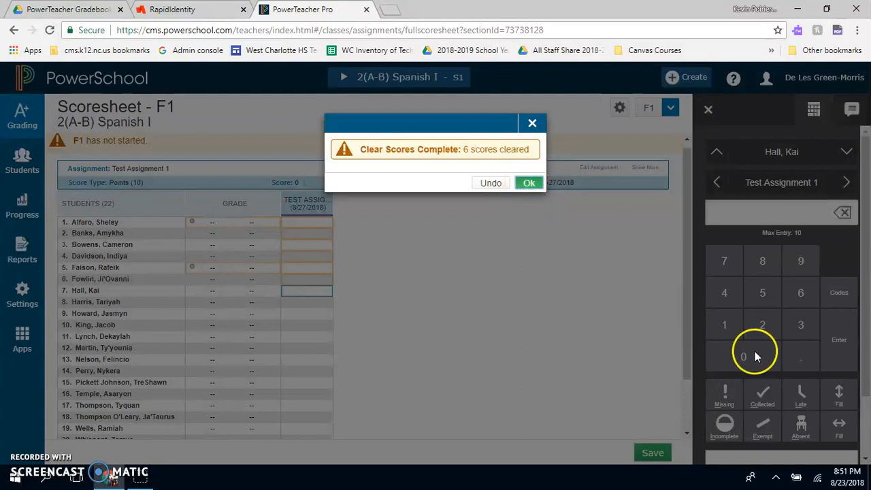
click(528, 182)
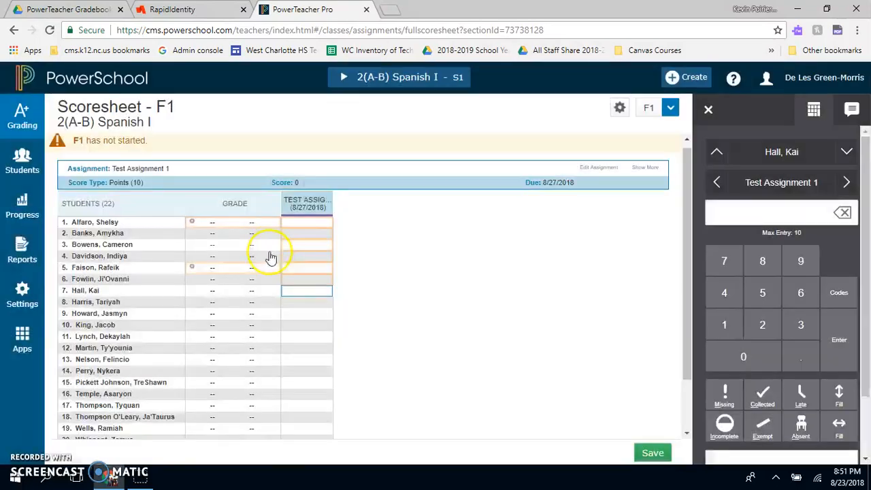
Flag the first student Late and the second Collected, and remove both flags again.
click(325, 224)
click(800, 393)
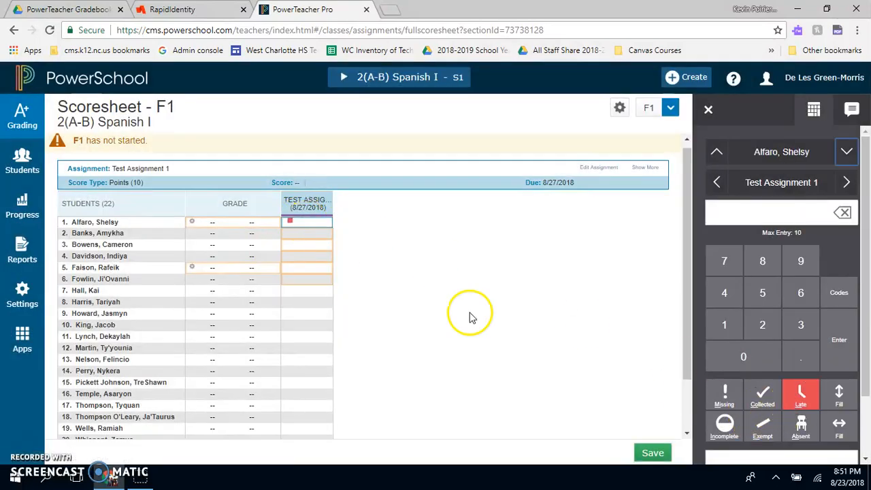
click(302, 235)
click(762, 393)
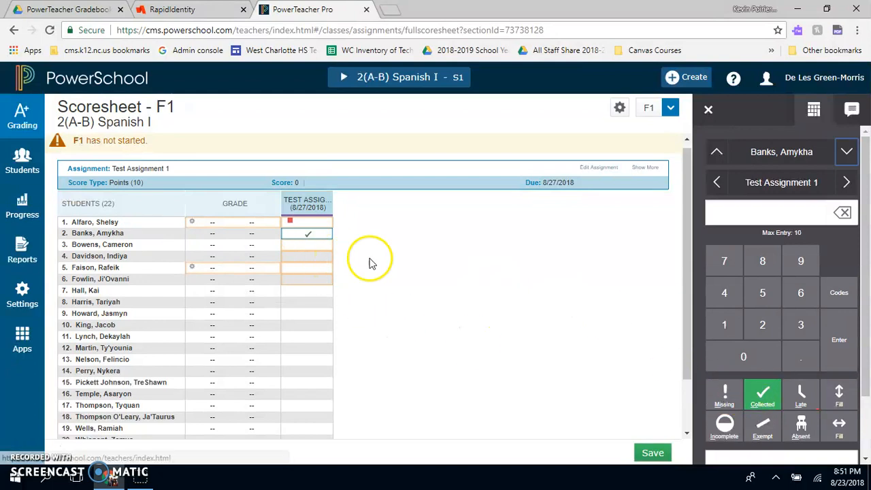
click(762, 393)
click(306, 222)
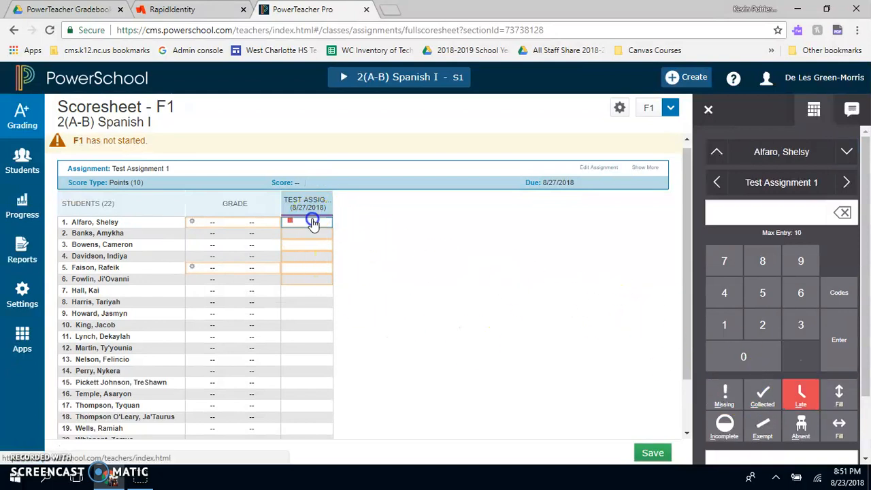
click(809, 395)
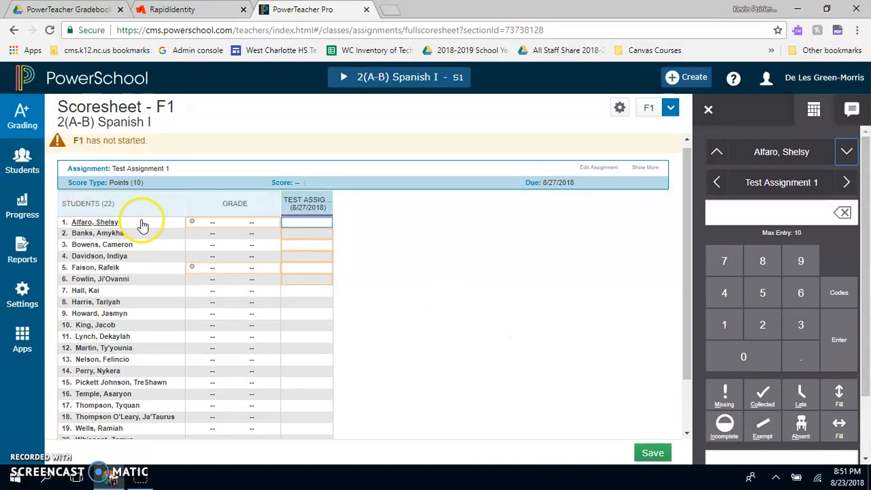
Open the Categories page, discarding the unsaved score changes, and review the other grading pages available.
click(22, 116)
click(126, 219)
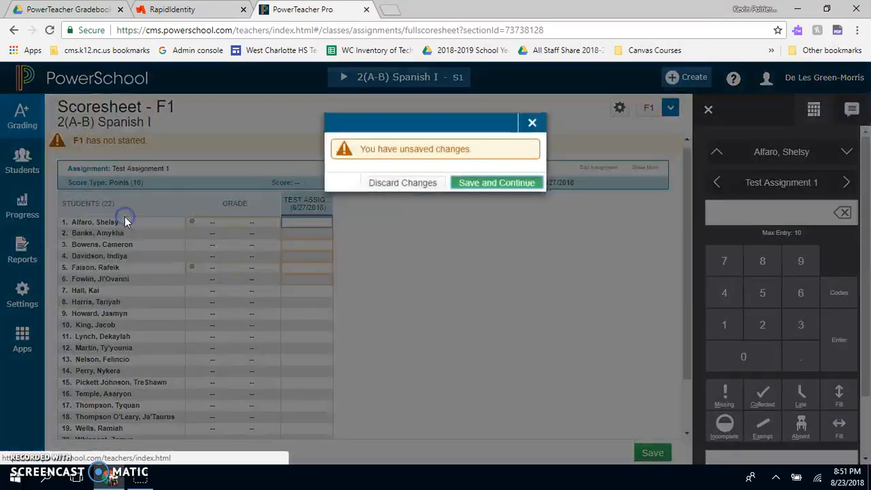
click(415, 183)
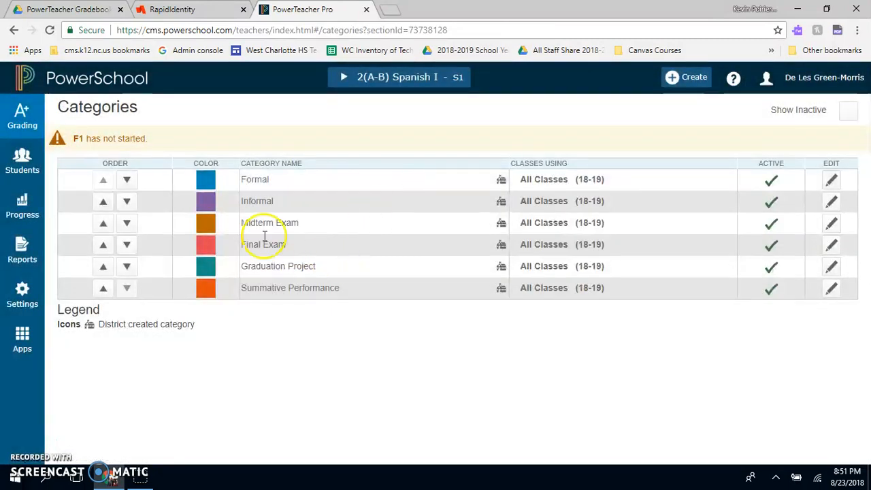
click(21, 116)
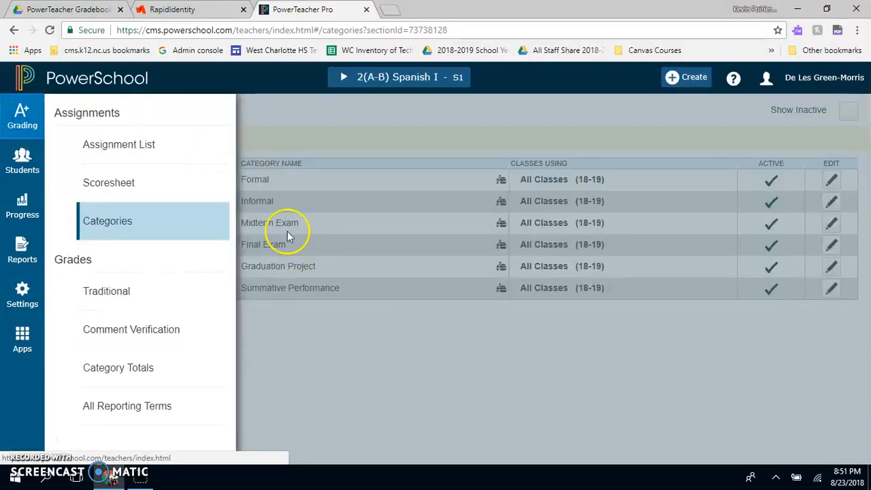
click(20, 116)
View the first student's assignments and the Traditional Grades Progress page for 2(A-B) Spanish I.
click(22, 158)
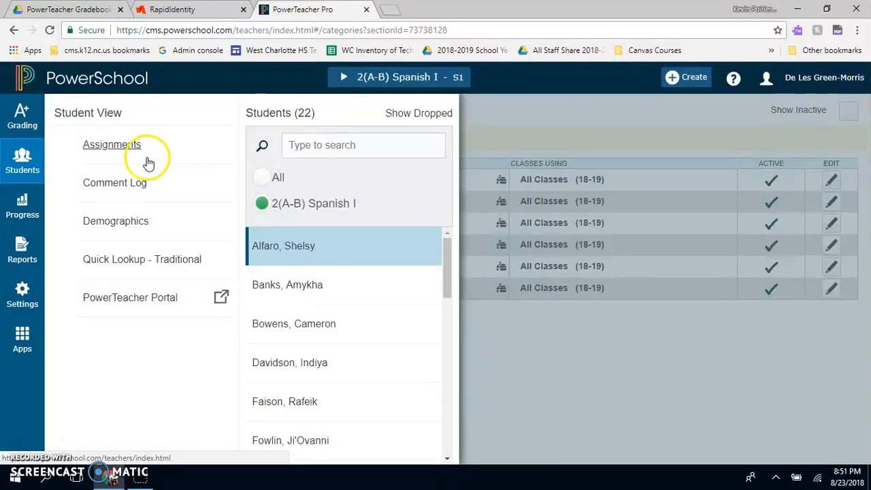
click(272, 246)
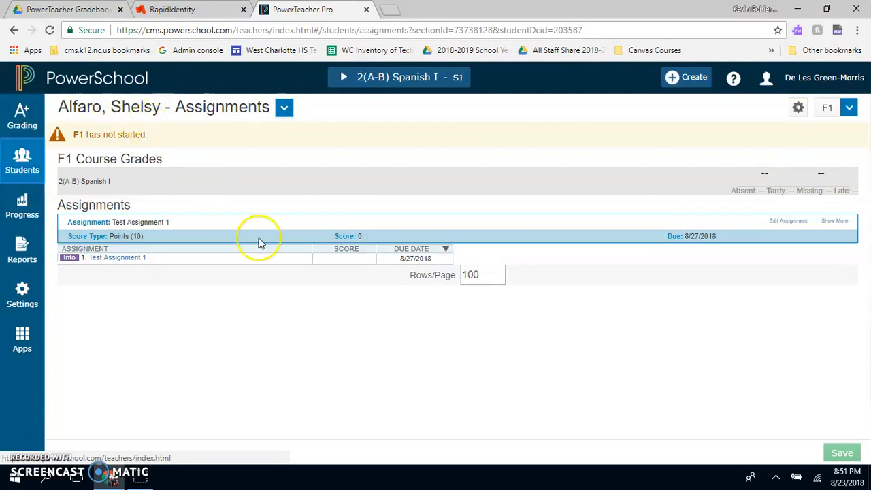
click(21, 199)
click(100, 150)
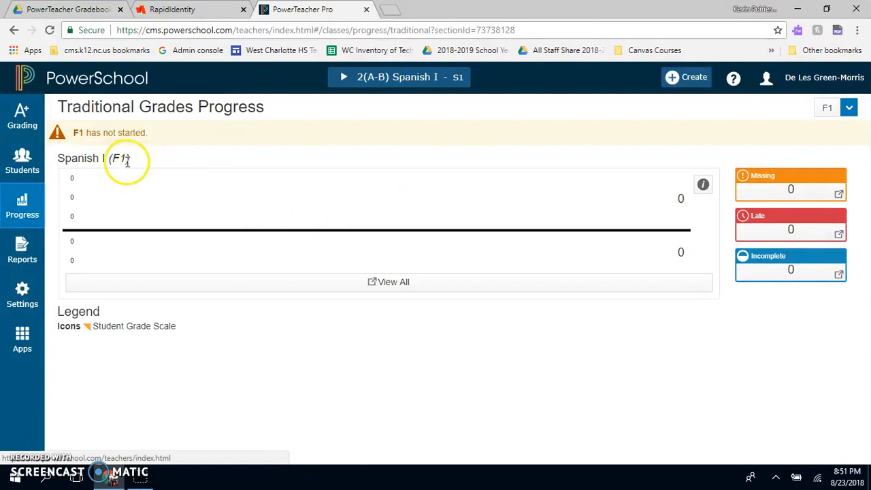
Check the class selector and the setup options offered under the gradebook settings.
click(346, 77)
click(145, 136)
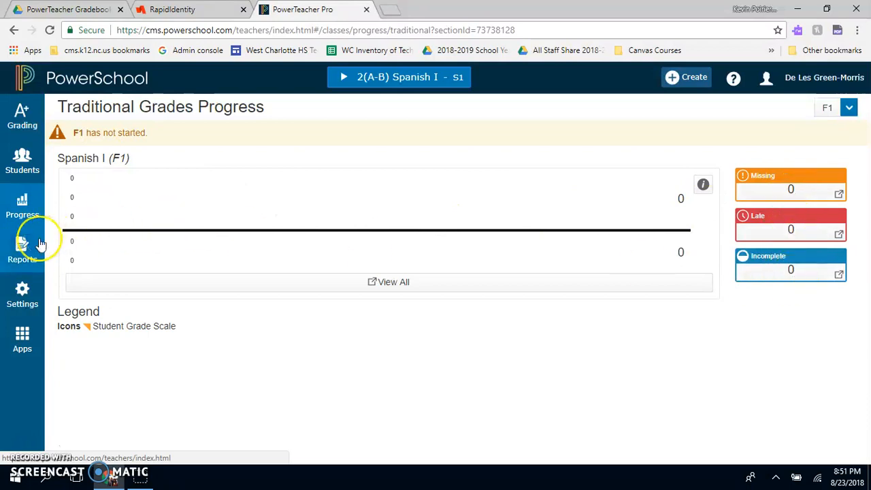
click(23, 297)
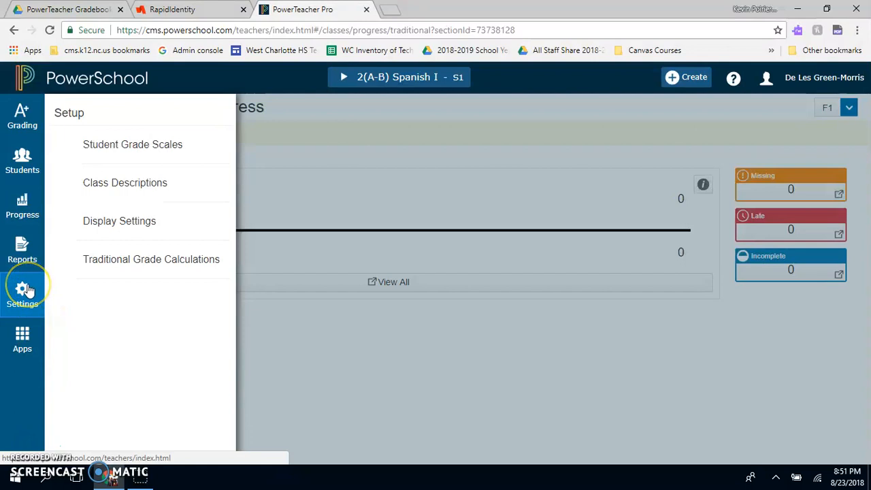
click(26, 290)
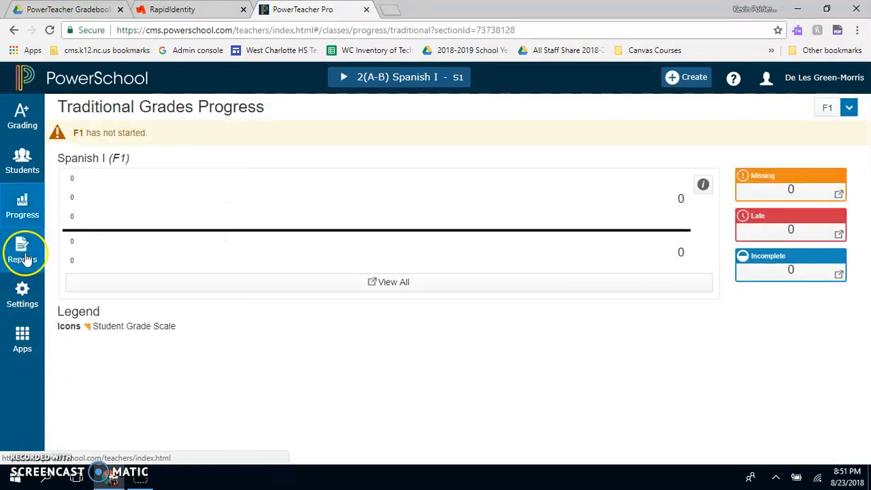
Open the Individual Student Report and check which classes it can include.
click(26, 258)
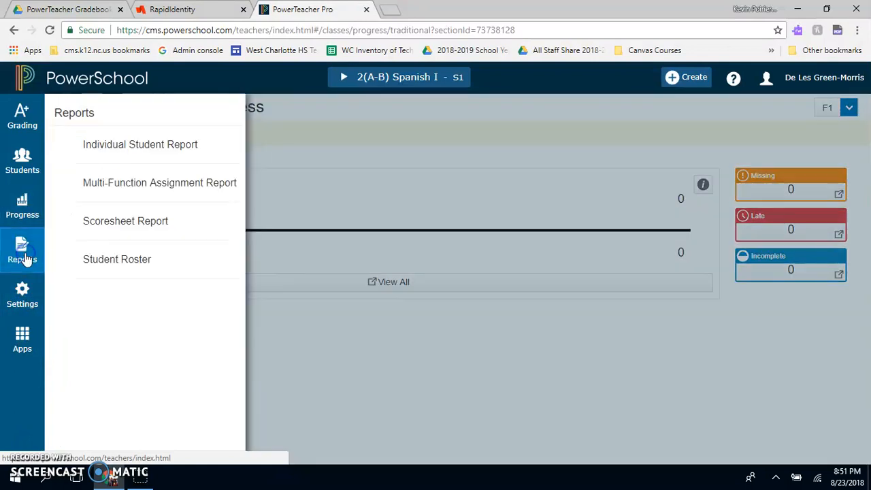
click(115, 156)
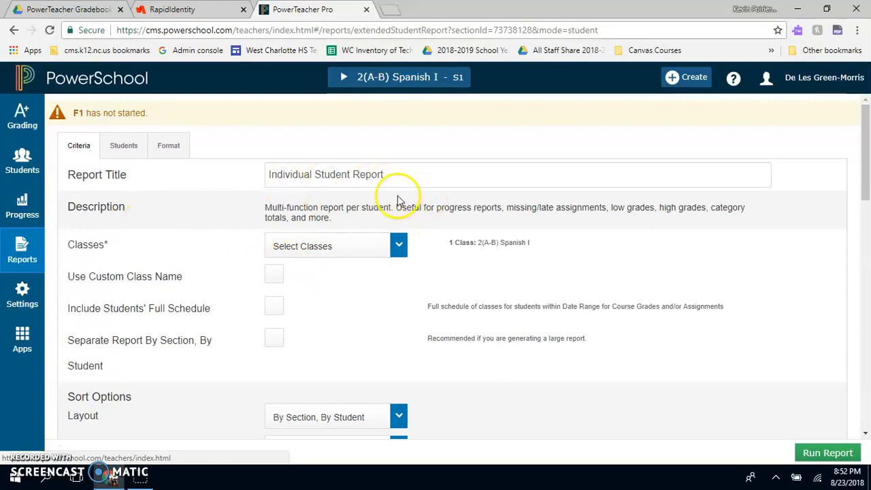
click(372, 244)
mouse_move(626, 330)
mouse_down()
mouse_move(628, 365)
mouse_move(621, 331)
mouse_up()
click(337, 252)
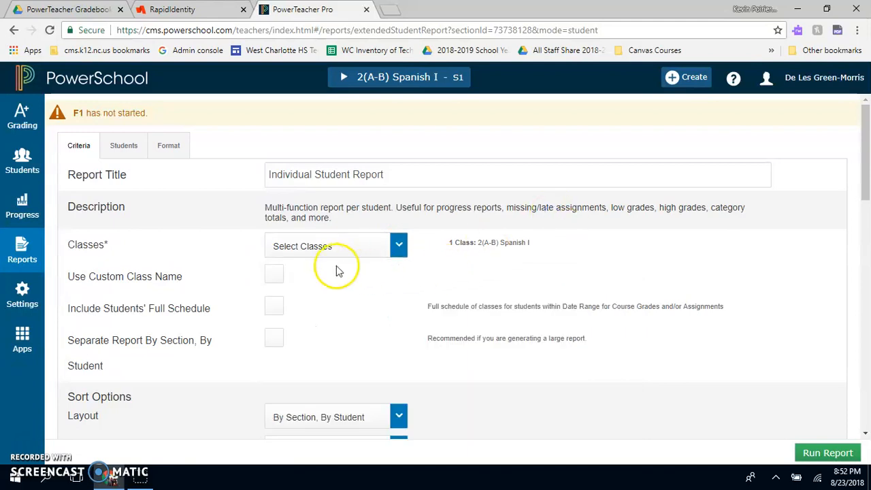
Review the report's data options, assignment date range and reporting term choices for final course grades.
drag(864, 153, 859, 280)
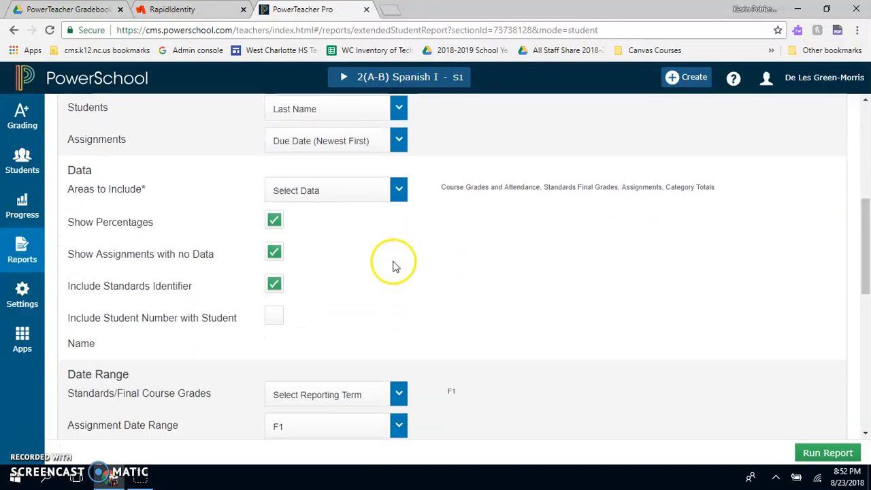
scroll(365, 299, down, 3)
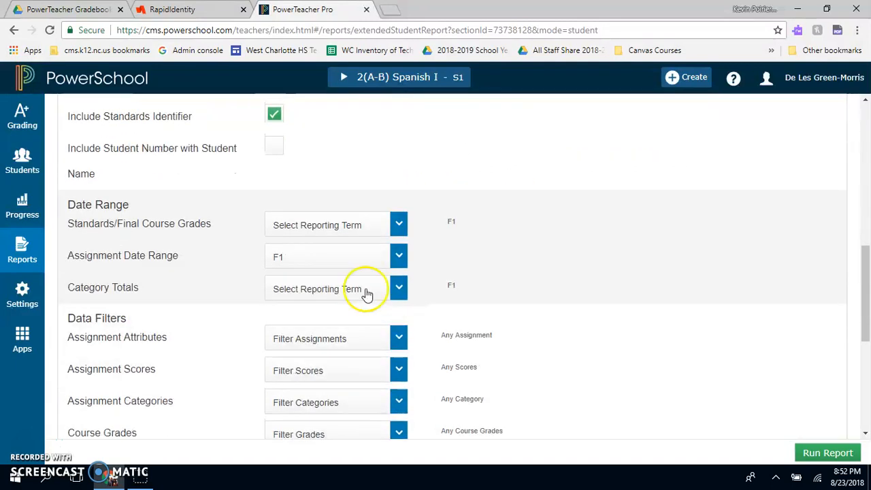
click(399, 258)
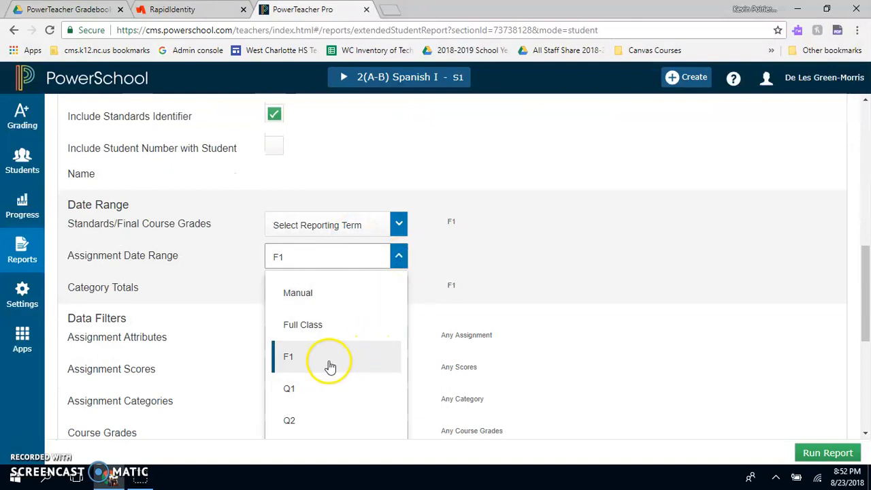
click(462, 272)
click(356, 224)
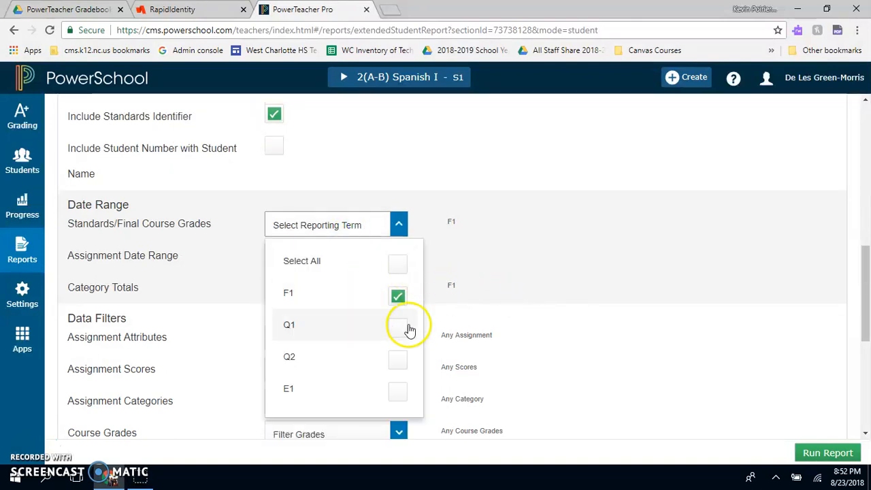
click(528, 252)
Examine the report's data filters, including the choices for filtering assignment scores.
drag(859, 301, 846, 336)
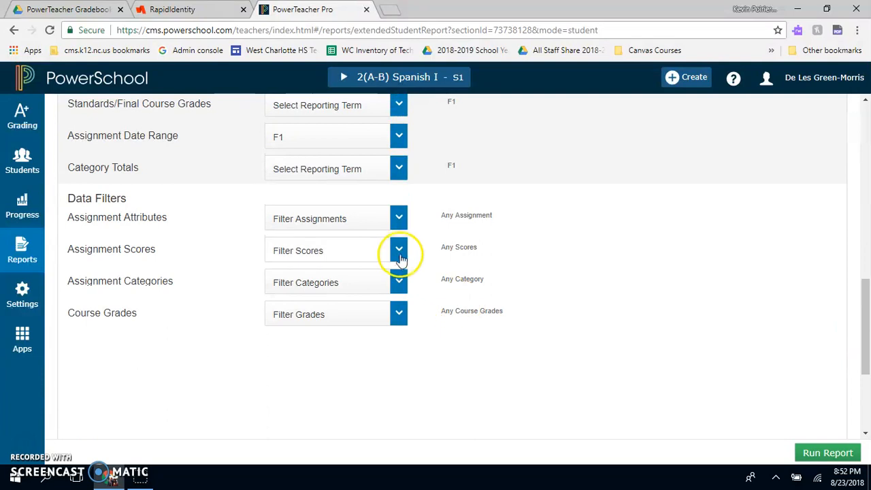
click(400, 253)
click(401, 257)
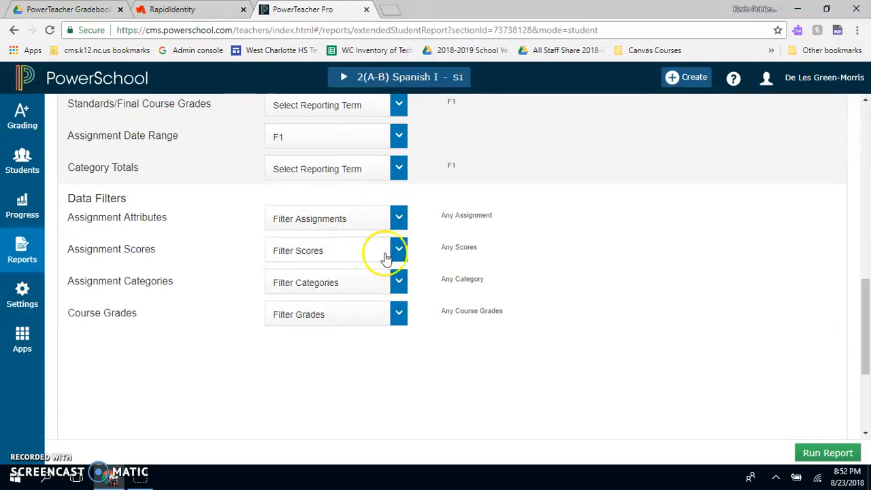
drag(865, 338, 861, 195)
View the criteria of the Scoresheet Report and the Student Roster report.
click(33, 249)
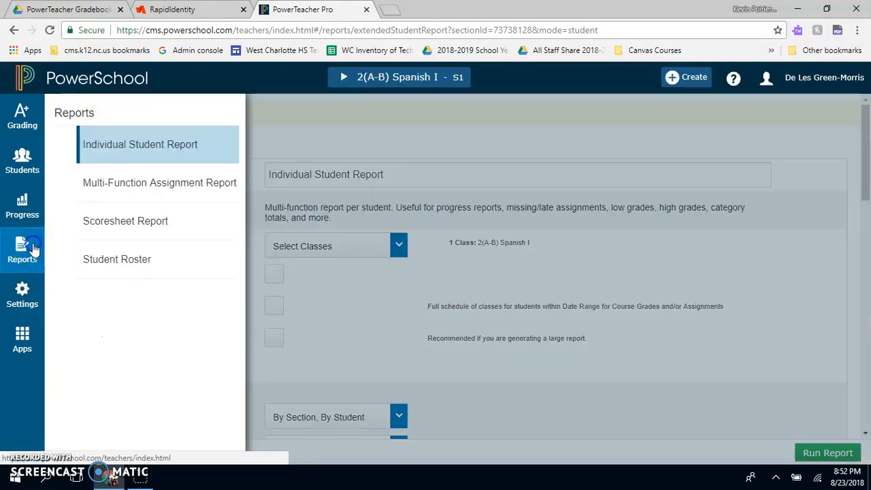
click(97, 223)
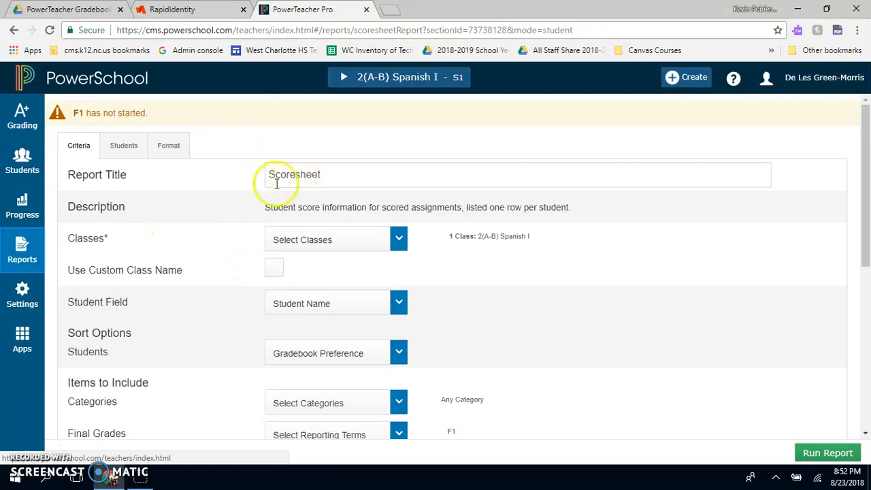
click(37, 246)
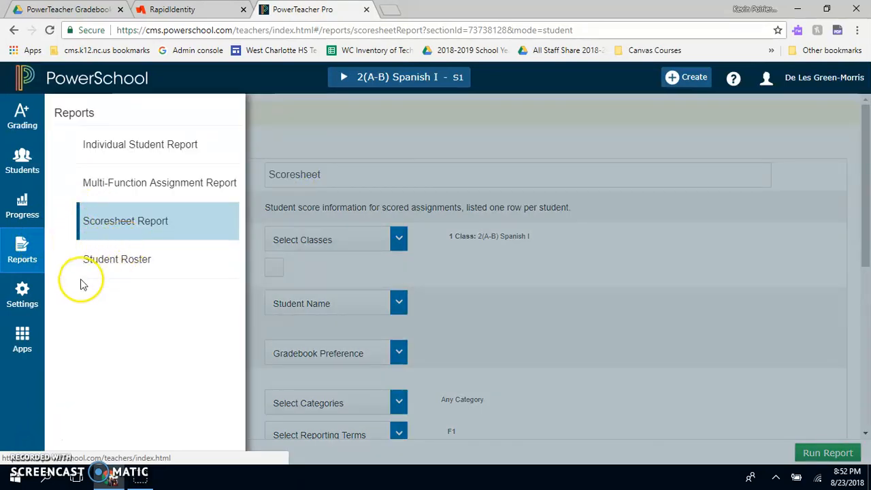
click(104, 262)
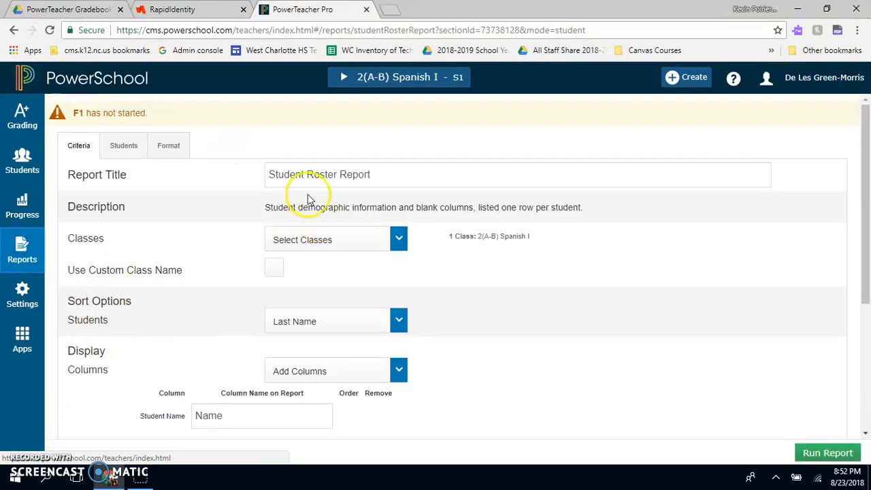
click(33, 254)
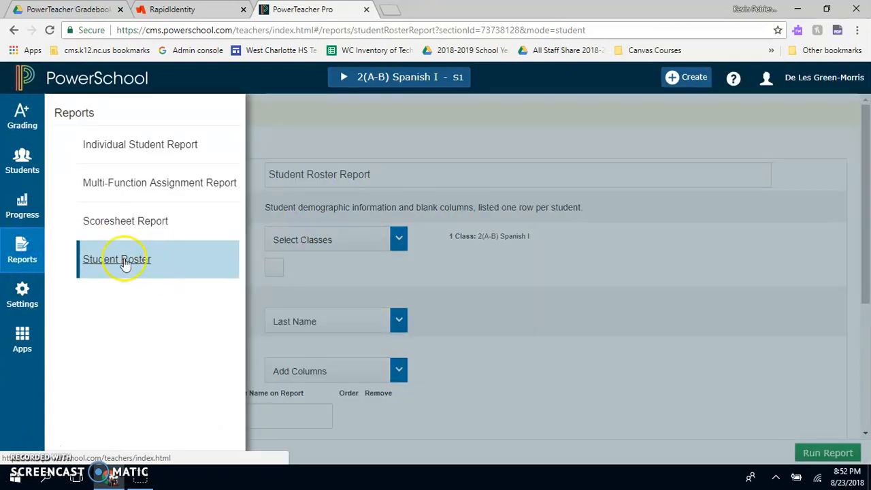
click(274, 184)
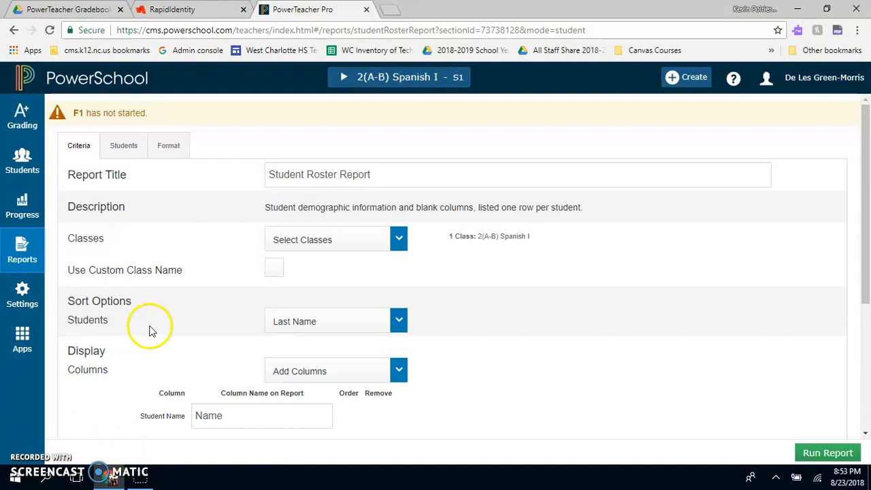
click(23, 124)
click(24, 117)
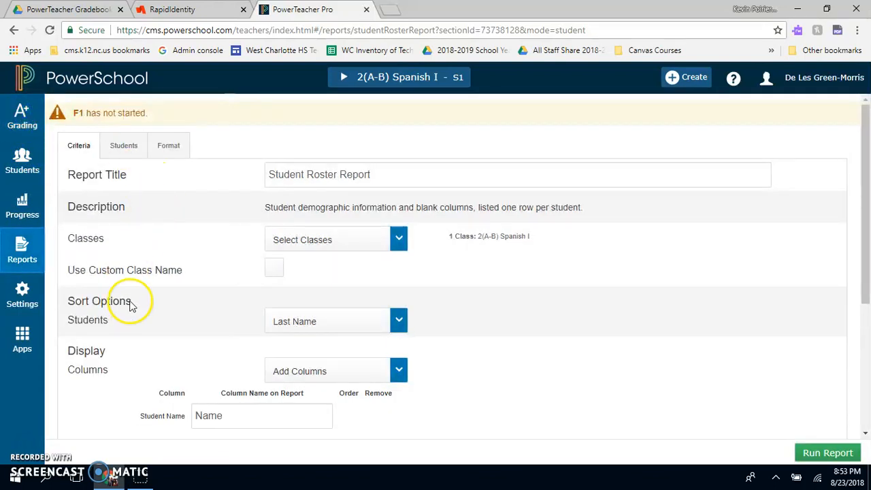